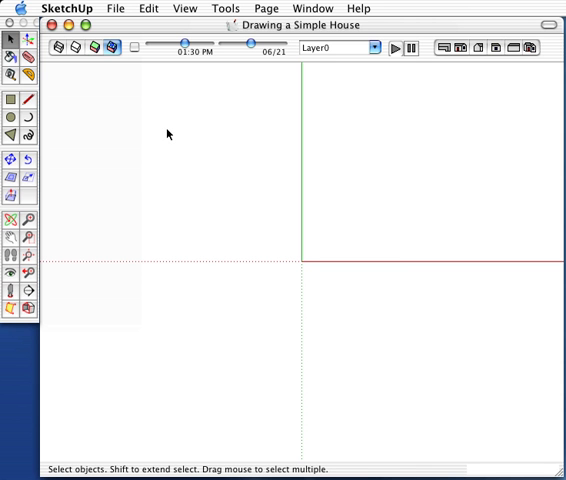
# - Draw a rectangular footprint on the ground with the Rectangle tool
pyautogui.click(11, 100)
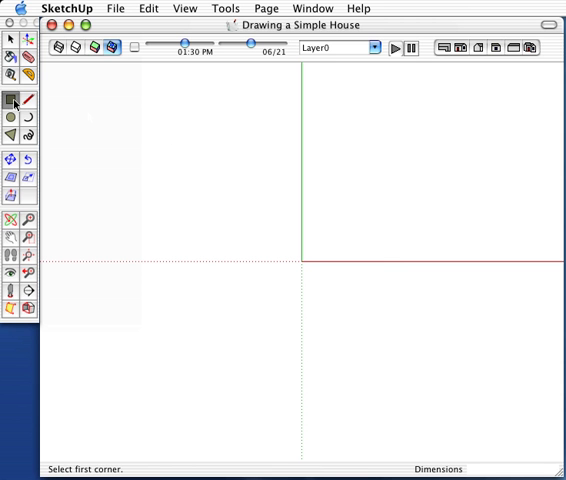
pyautogui.click(235, 136)
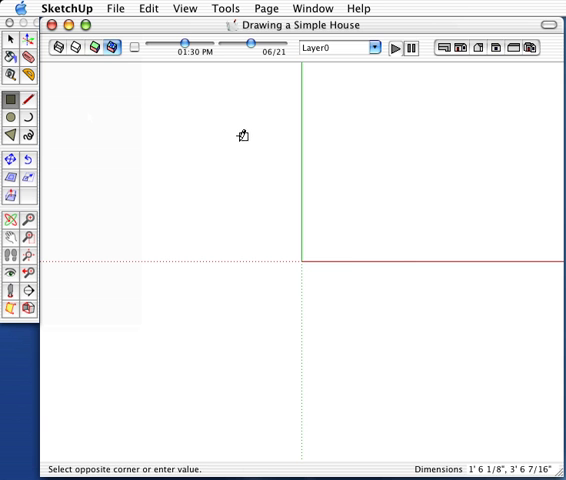
pyautogui.click(353, 340)
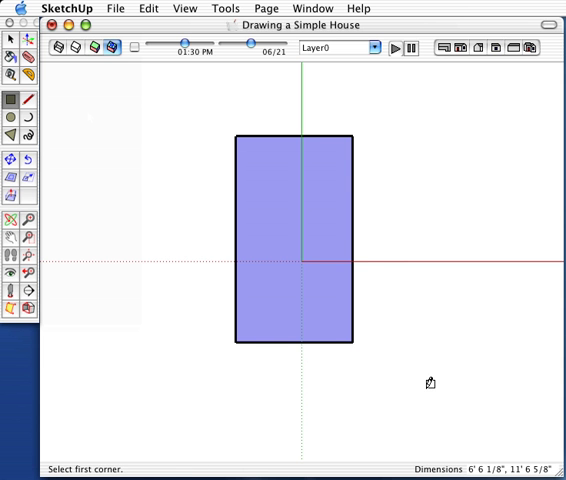
pyautogui.moveTo(429, 384)
pyautogui.mouseDown(button='middle')
pyautogui.moveTo(412, 374)
pyautogui.moveTo(375, 236)
pyautogui.mouseUp(button='middle')
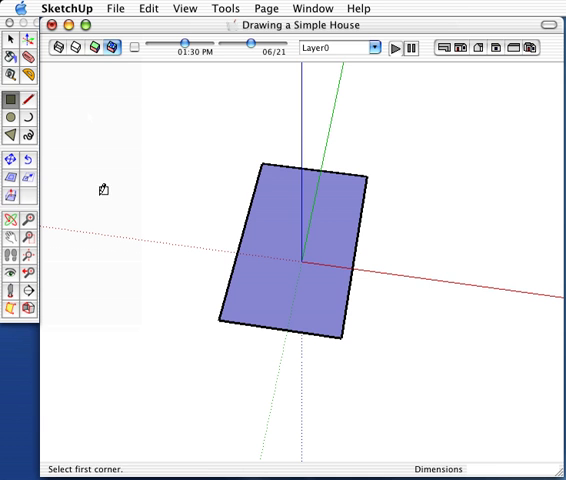
# - Push/Pull the rectangle up into a box about five feet tall
pyautogui.click(12, 196)
pyautogui.click(269, 283)
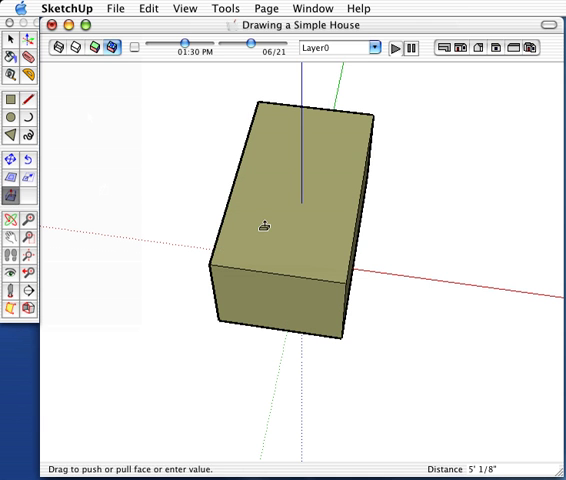
pyautogui.click(264, 226)
pyautogui.moveTo(148, 343)
pyautogui.mouseDown(button='middle')
pyautogui.moveTo(299, 269)
pyautogui.moveTo(330, 212)
pyautogui.mouseUp(button='middle')
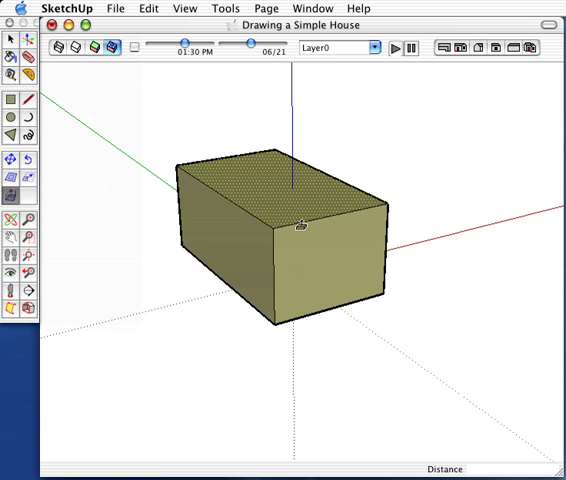
pyautogui.click(29, 101)
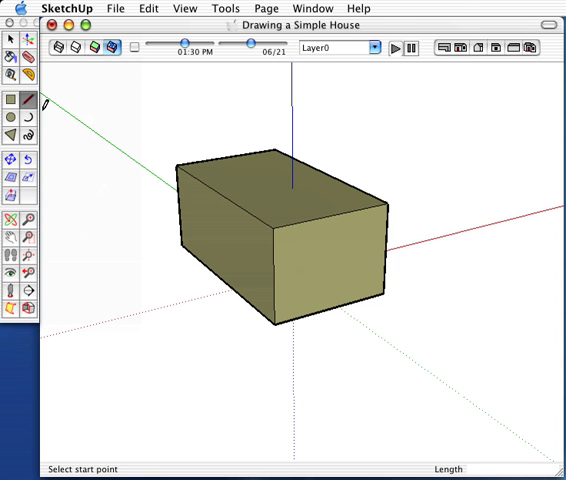
pyautogui.click(177, 165)
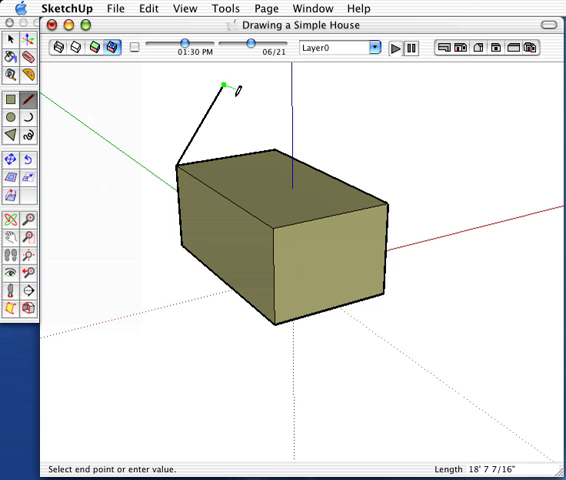
pyautogui.click(223, 86)
pyautogui.click(273, 150)
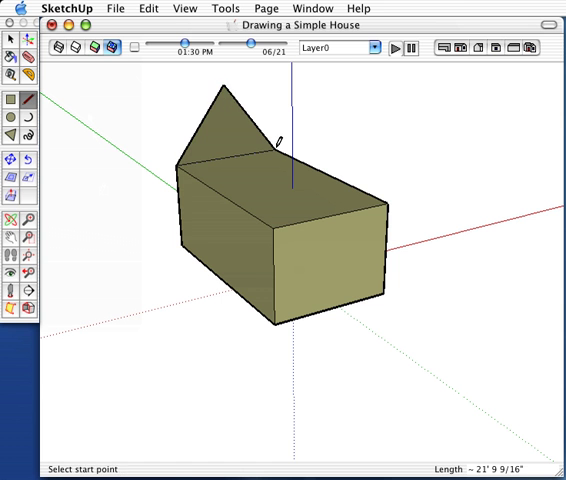
pyautogui.click(223, 86)
pyautogui.click(333, 127)
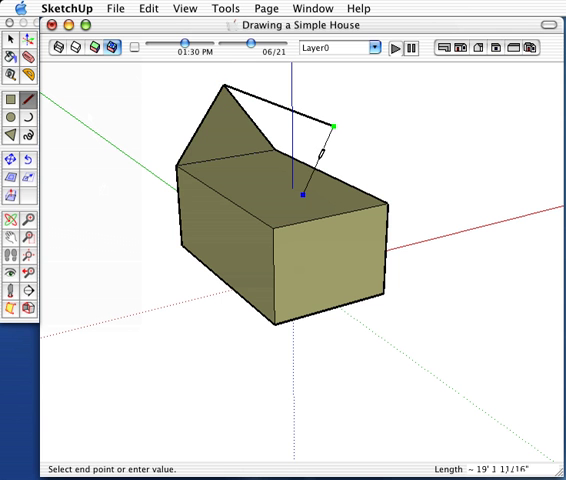
pyautogui.click(273, 229)
pyautogui.click(333, 127)
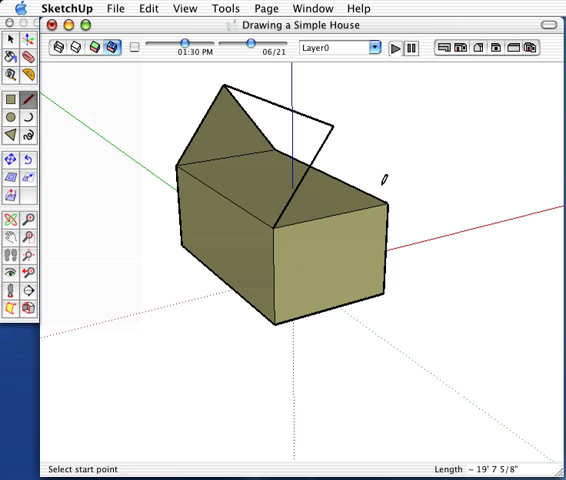
pyautogui.click(387, 203)
pyautogui.click(334, 126)
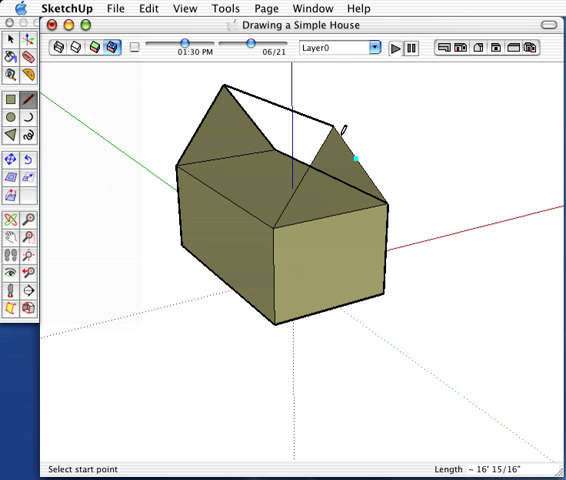
pyautogui.moveTo(449, 226); pyautogui.dragTo(300, 180, button='middle')
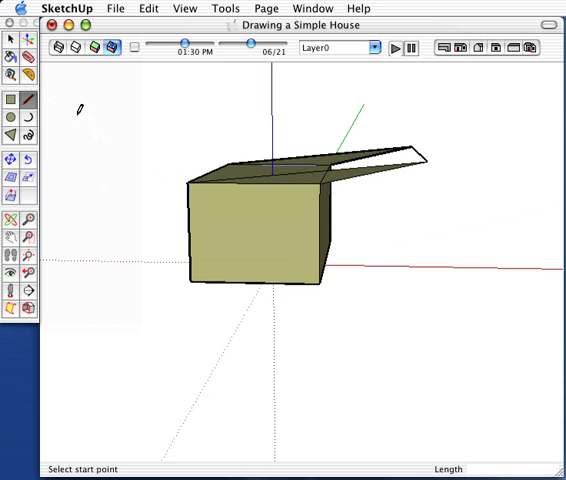
pyautogui.moveTo(110, 125); pyautogui.dragTo(227, 179, button='middle')
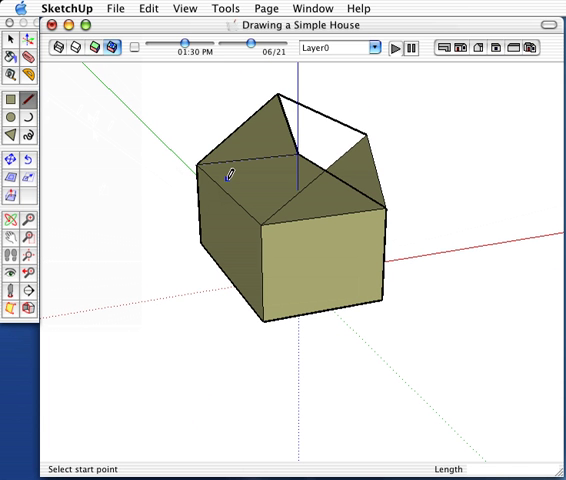
pyautogui.hotkey('ctrl', 'z')
pyautogui.hotkey('ctrl', 'z')
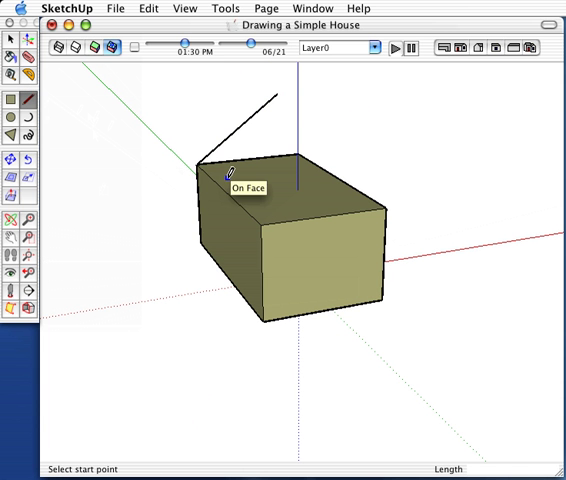
pyautogui.hotkey('ctrl', 'z')
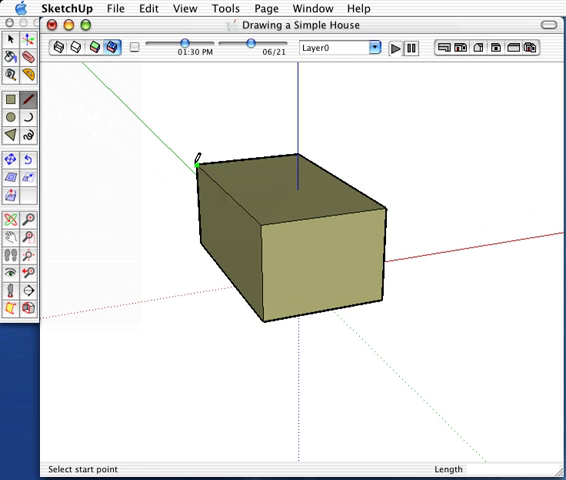
# - Draw two lines from one top corner up to a peak and down to the adjacent corner
pyautogui.click(197, 164)
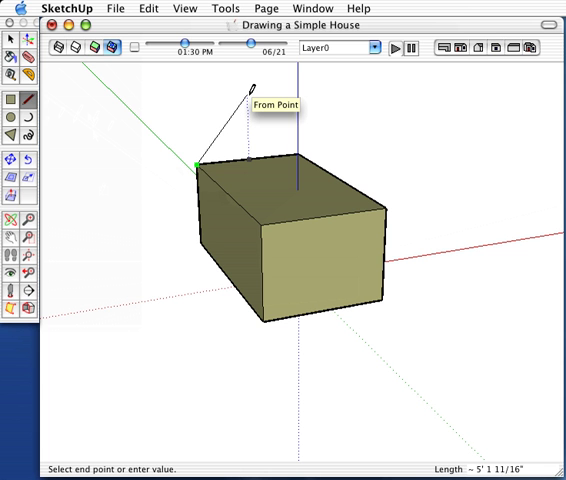
pyautogui.click(248, 89)
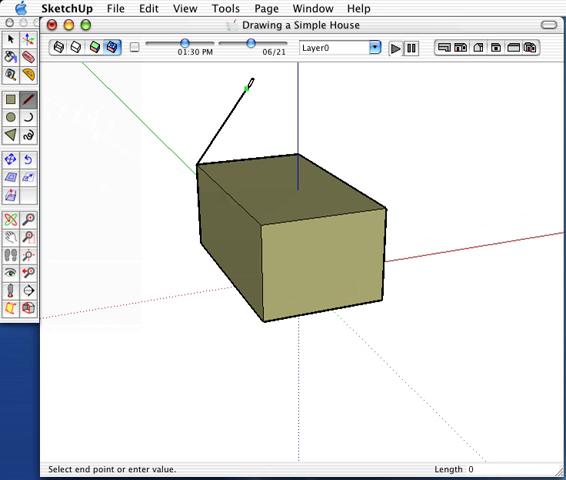
pyautogui.click(299, 152)
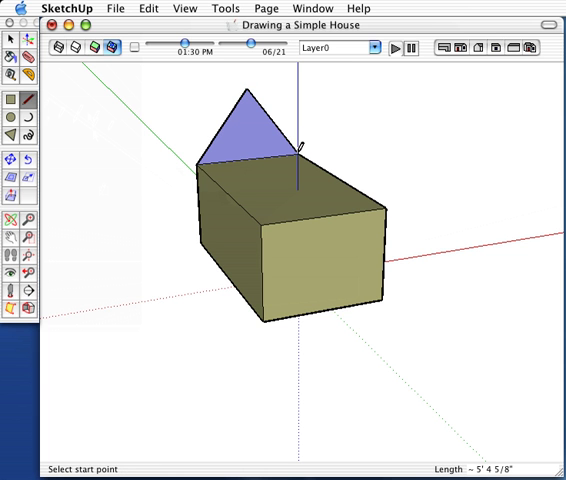
# - Draw a Shift-locked ridge from the gable peak, then edges down closing both roof slopes
pyautogui.click(247, 89)
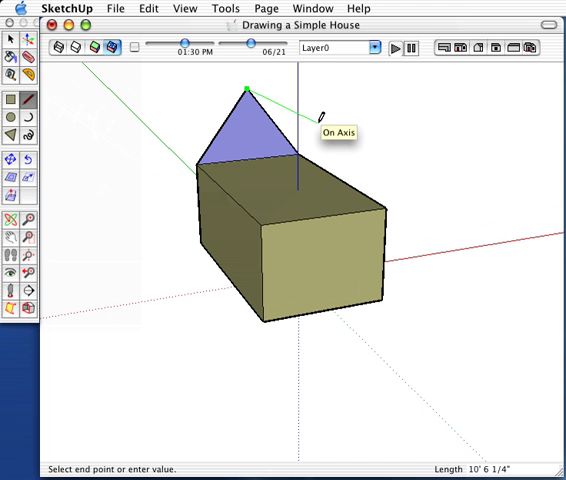
pyautogui.press('shift')
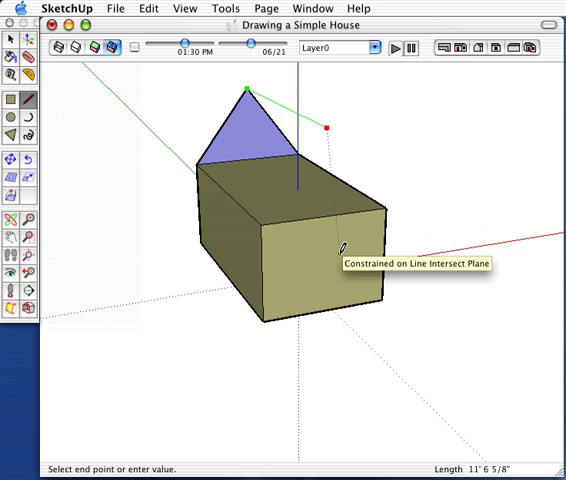
pyautogui.click(342, 248)
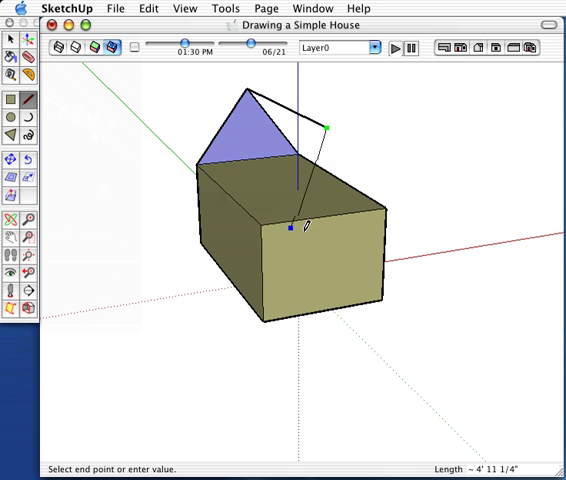
pyautogui.click(261, 222)
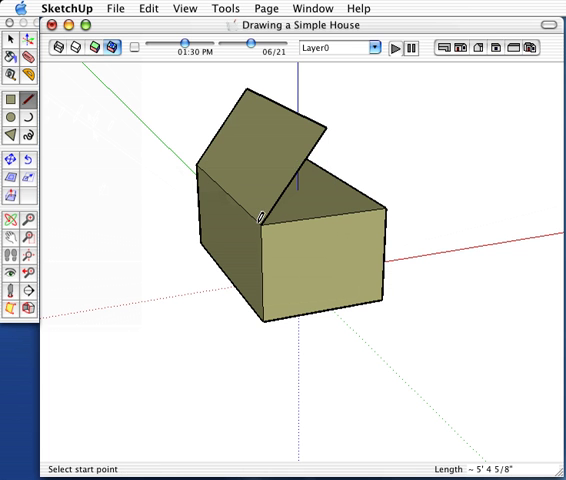
pyautogui.click(327, 128)
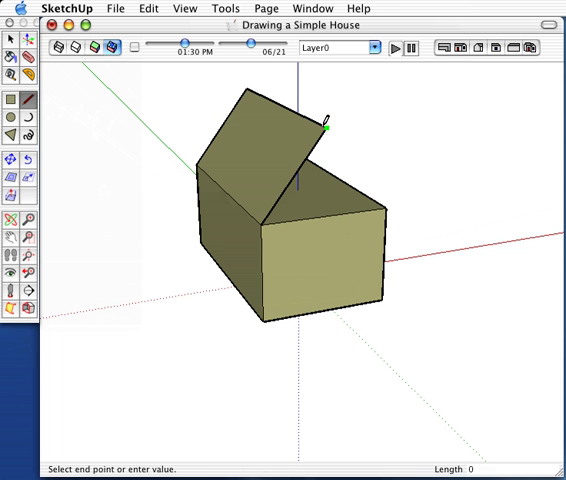
pyautogui.click(386, 206)
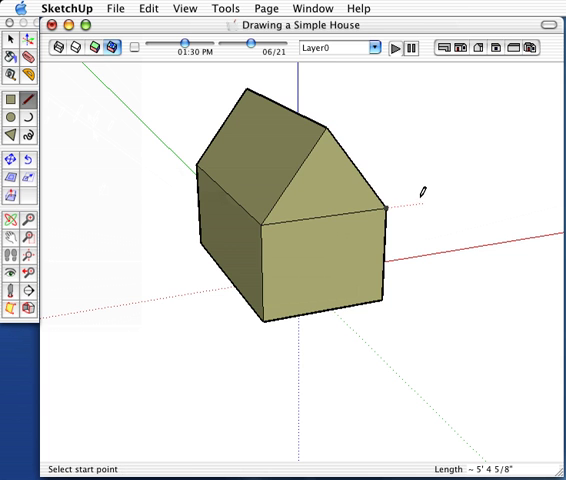
pyautogui.moveTo(422, 192)
pyautogui.mouseDown(button='middle')
pyautogui.moveTo(295, 185)
pyautogui.moveTo(366, 196)
pyautogui.mouseUp(button='middle')
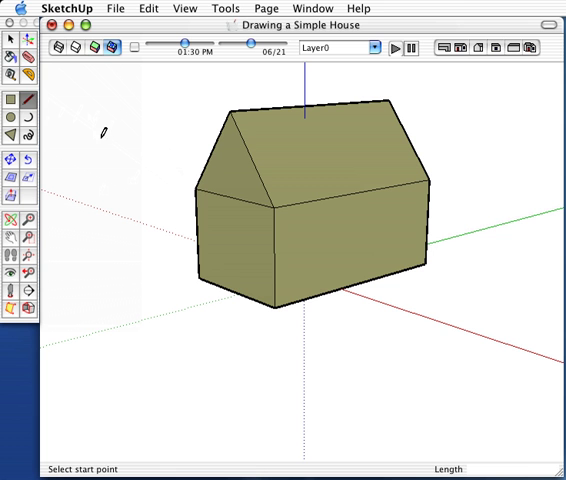
# - Erase the edge separating the gable triangle from the end wall below it
pyautogui.click(30, 58)
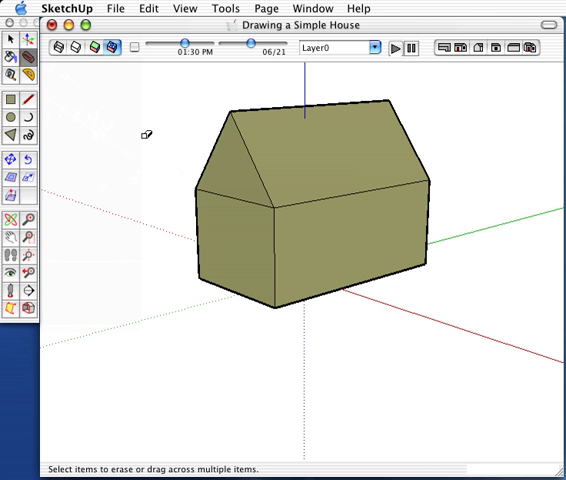
pyautogui.click(231, 196)
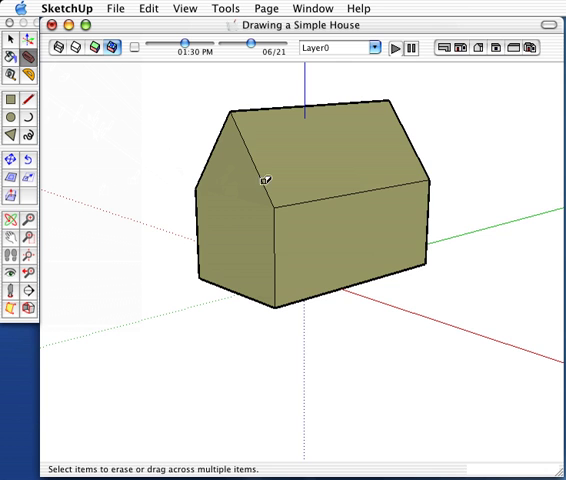
pyautogui.moveTo(265, 179)
pyautogui.mouseDown(button='middle')
pyautogui.moveTo(465, 212)
pyautogui.moveTo(120, 255)
pyautogui.mouseUp(button='middle')
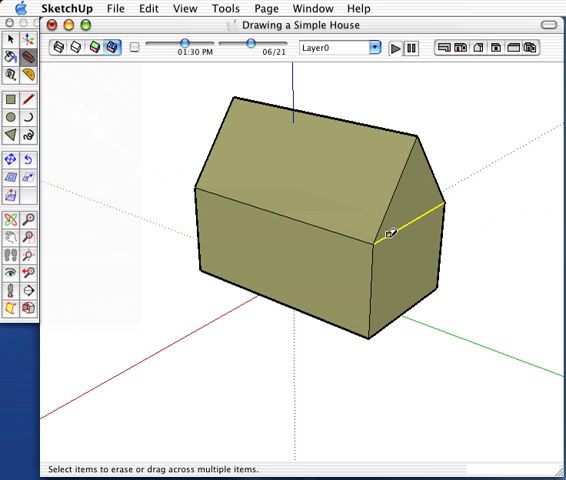